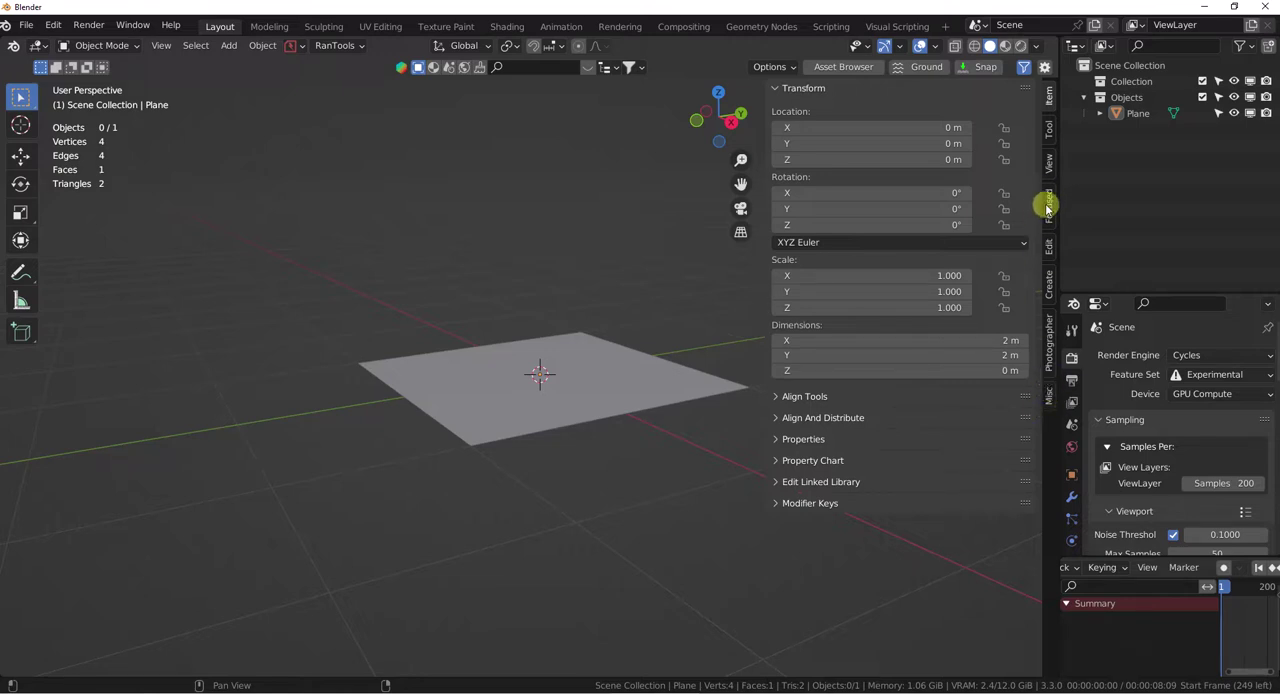
- Toggle the sidebar between the Misc add-on panels and Item transforms, ending on the Tool tab
click(1049, 397)
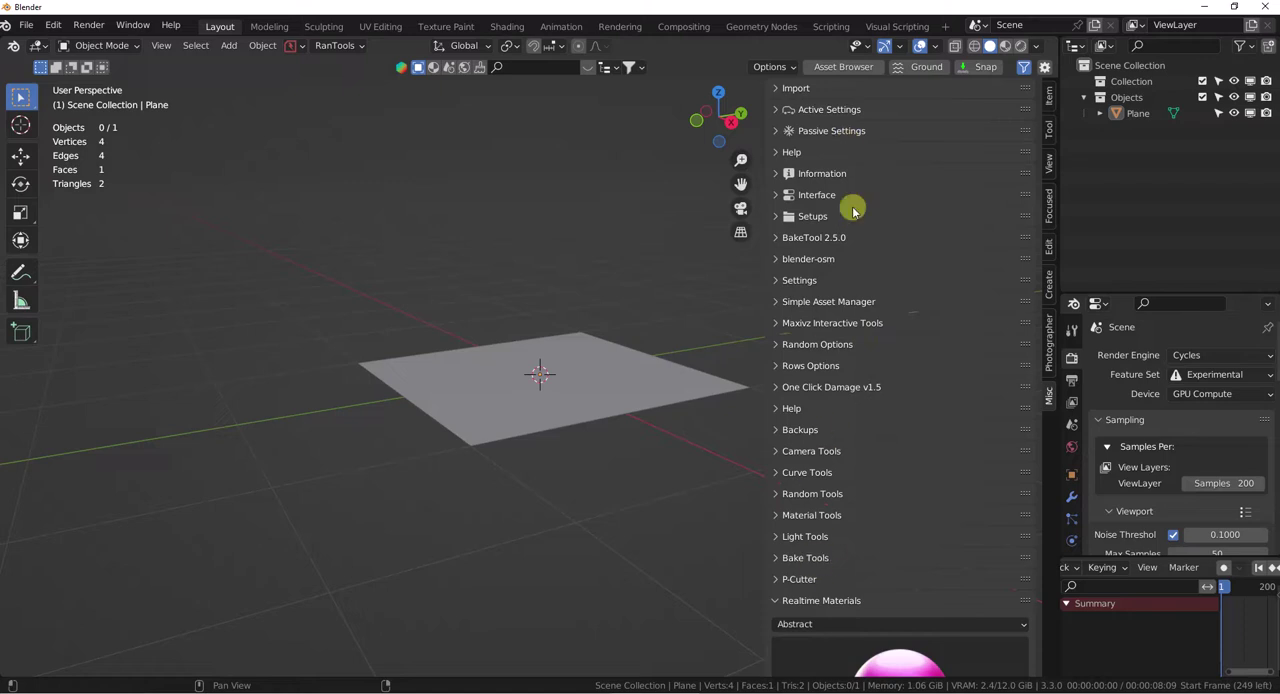
click(1049, 96)
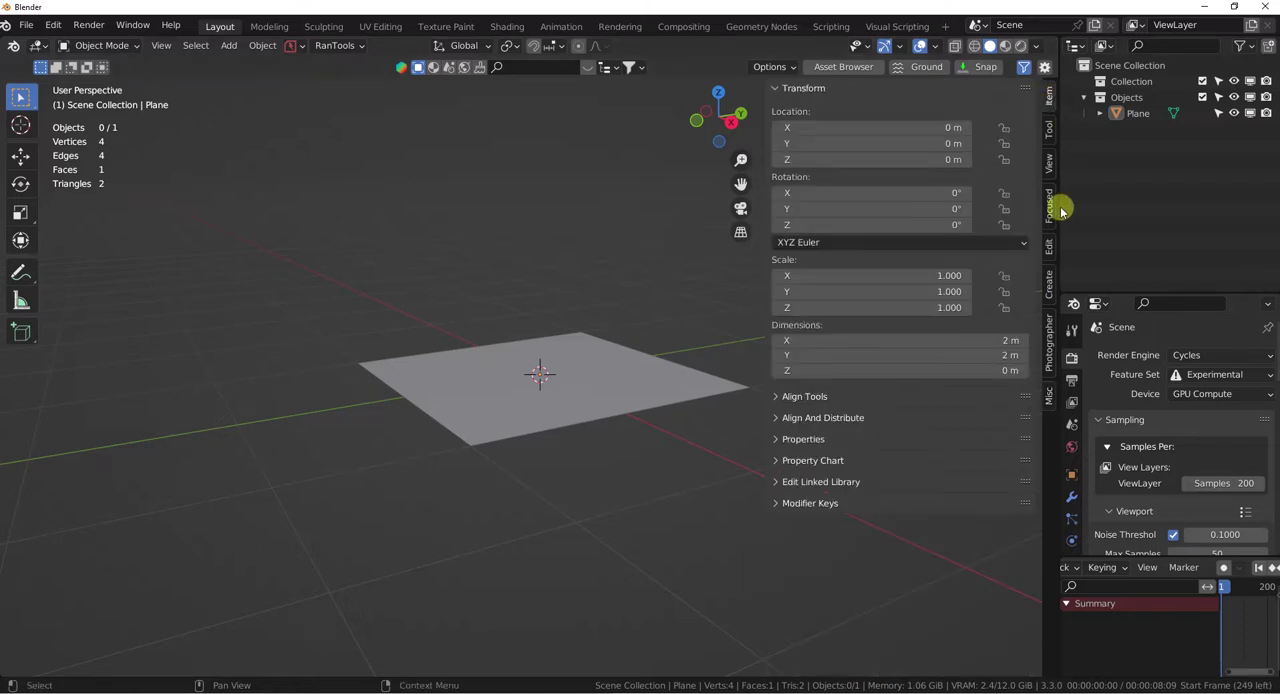
click(1049, 396)
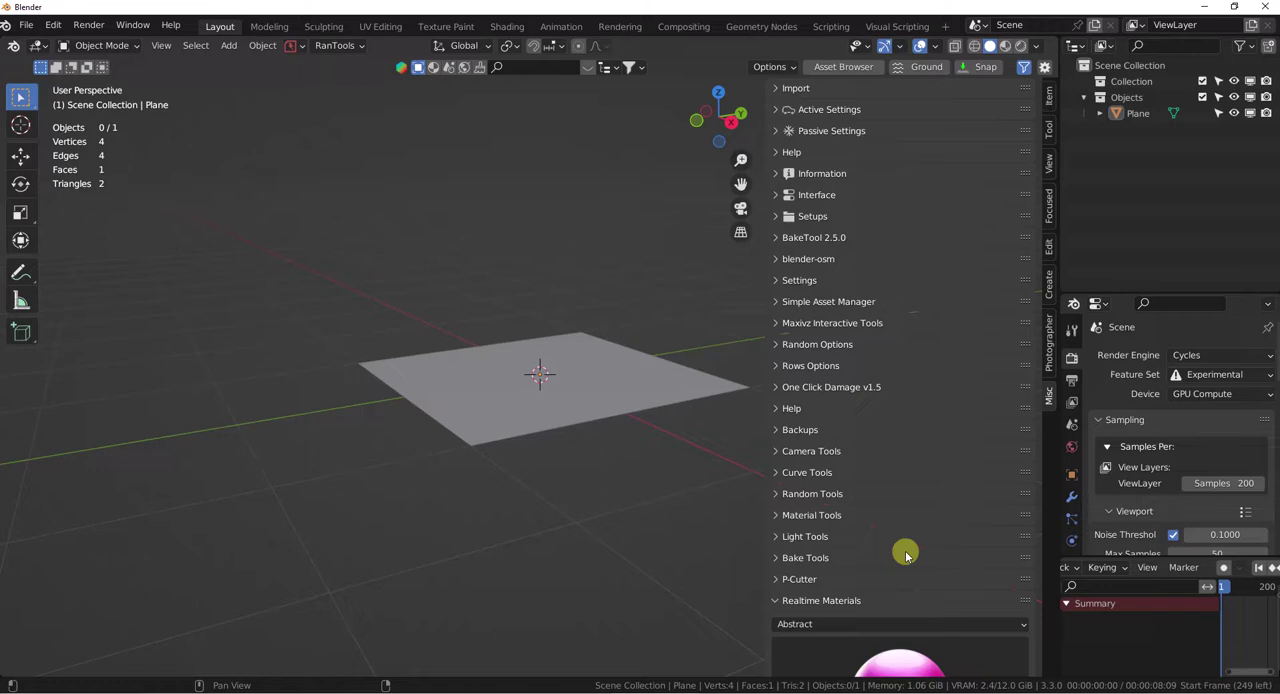
click(1050, 98)
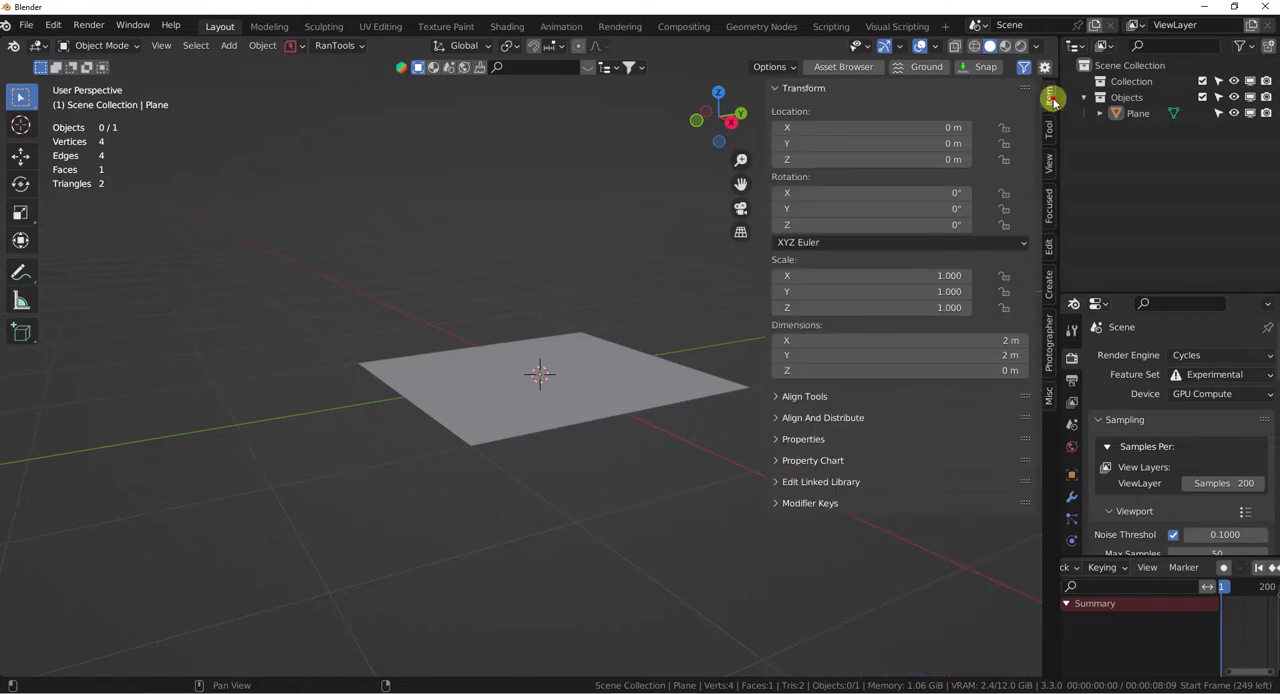
click(1046, 132)
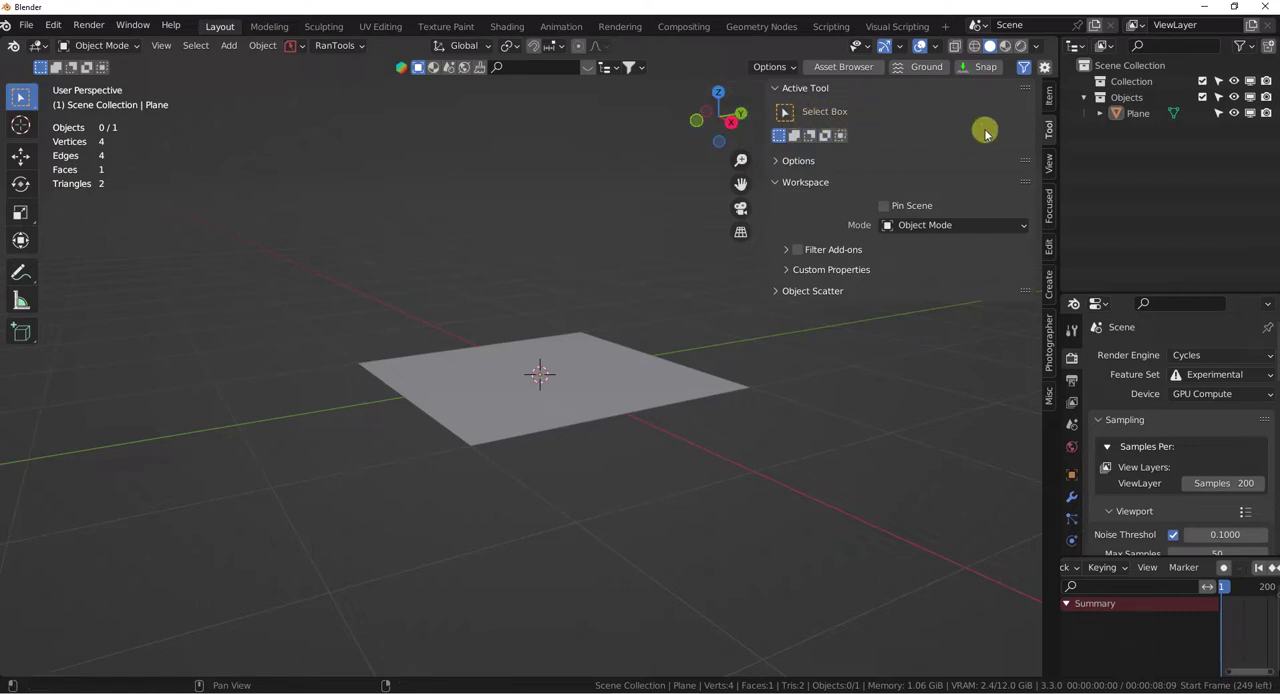
click(774, 184)
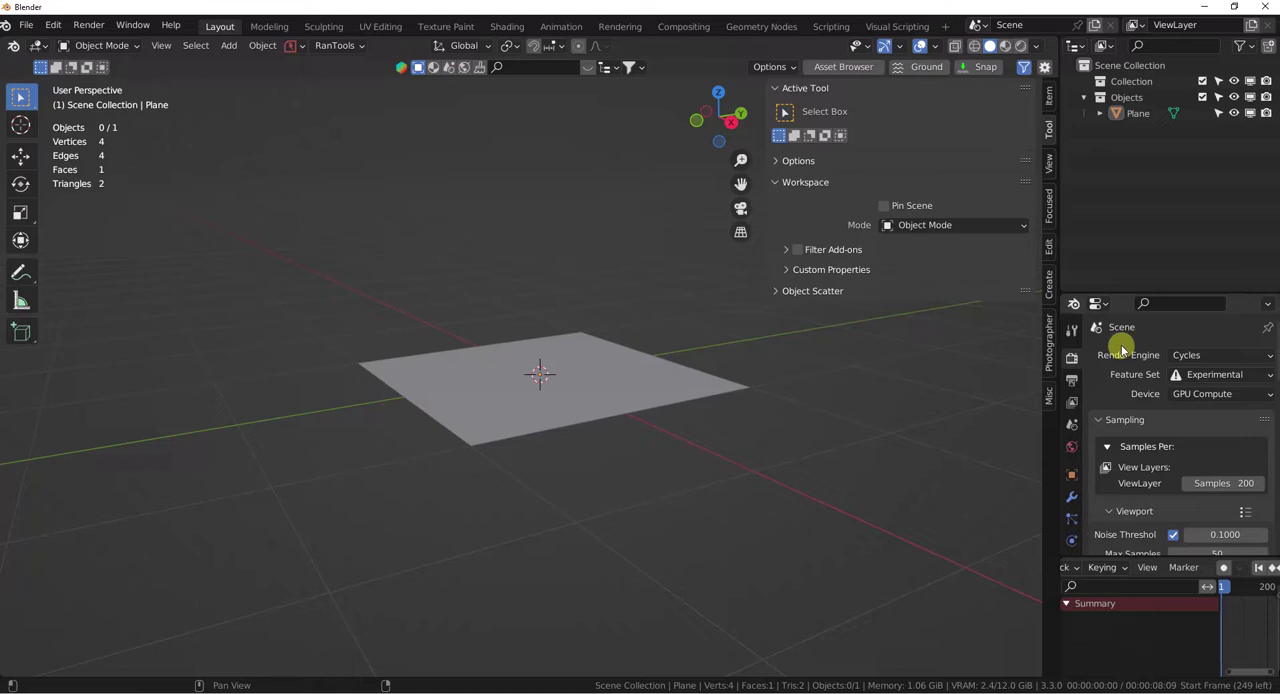
- Switch the sidebar from Misc to Item transforms and back to Misc's BakeTool and Realtime Materials list
click(1049, 400)
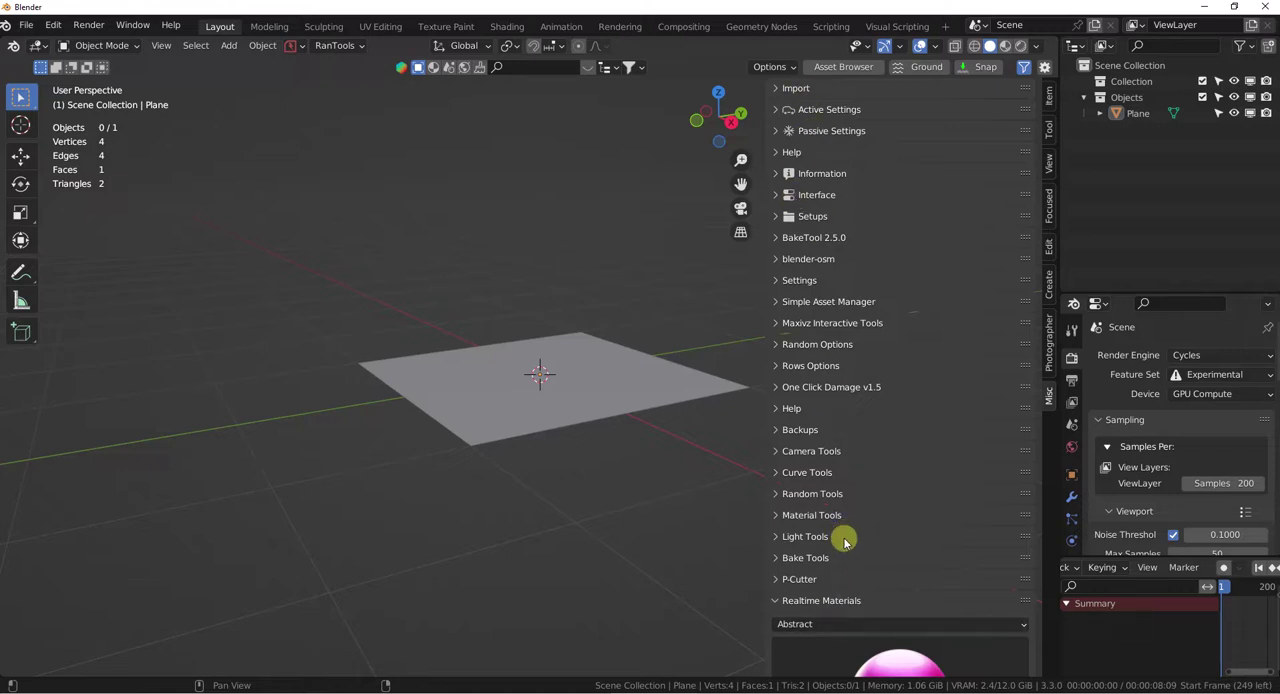
click(1050, 103)
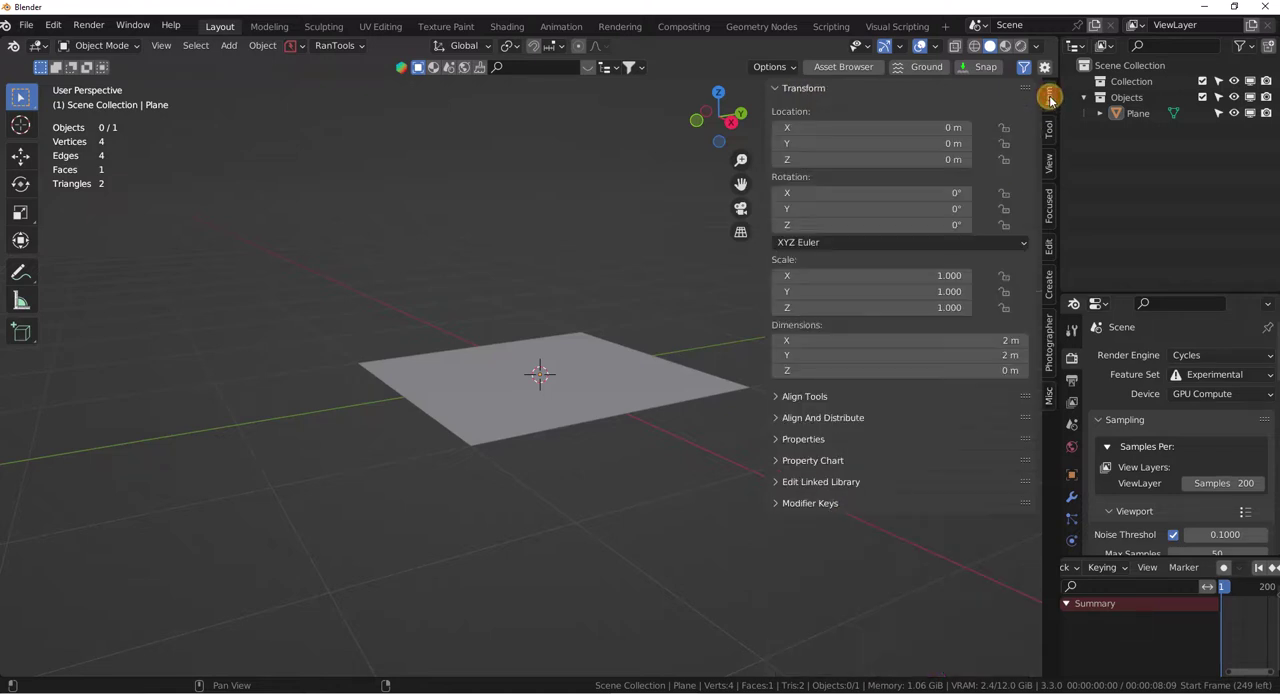
click(1050, 398)
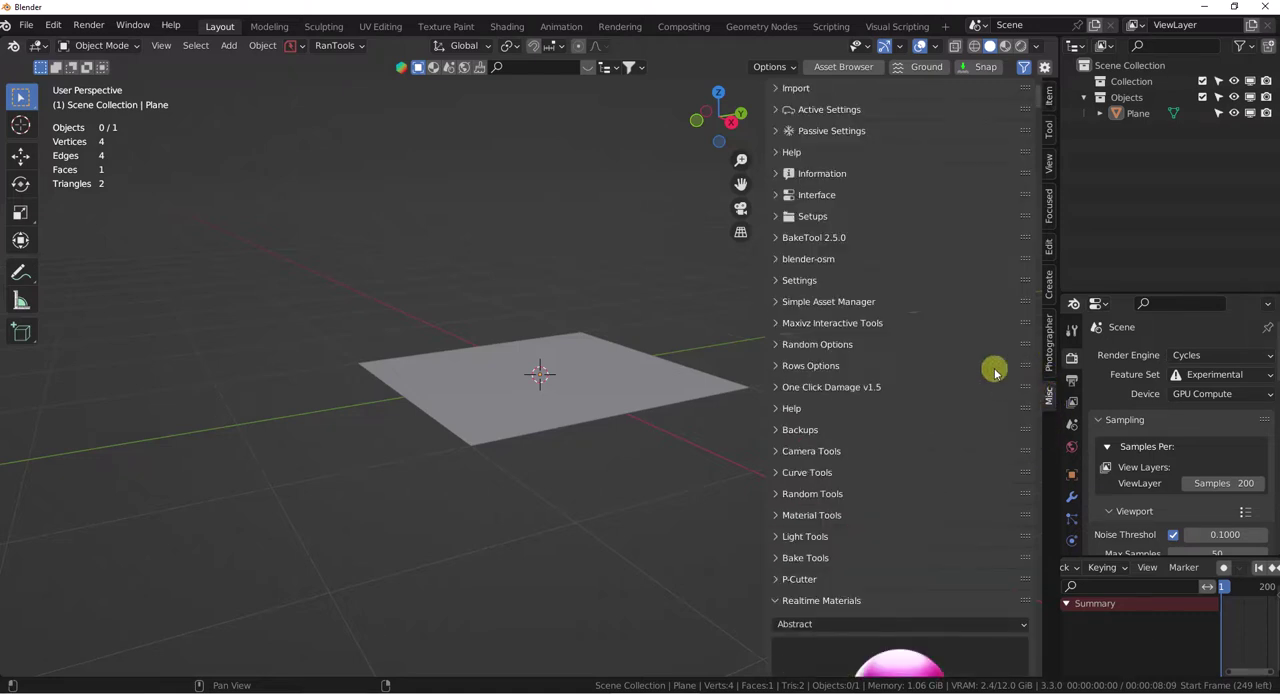